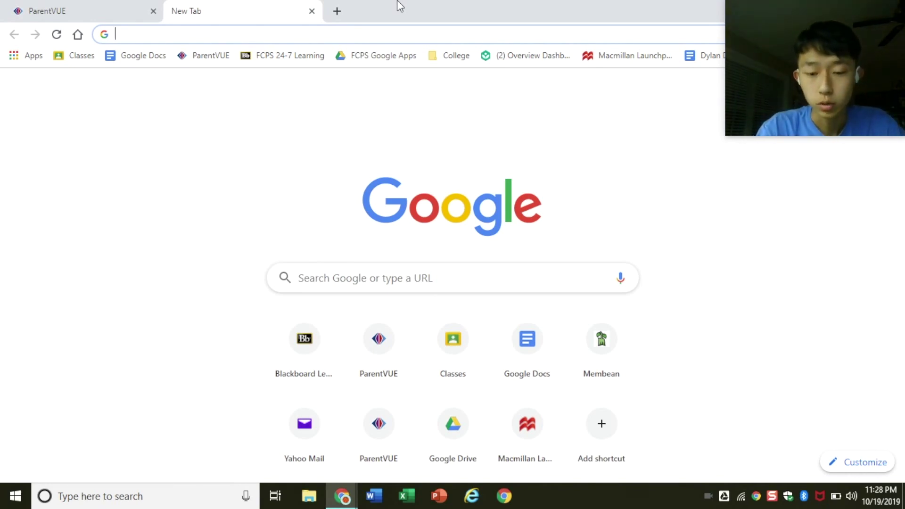
Search Google for 'spotify web player' and open the open.spotify.com Web Player result.
{"action": "type", "text": "spo"}
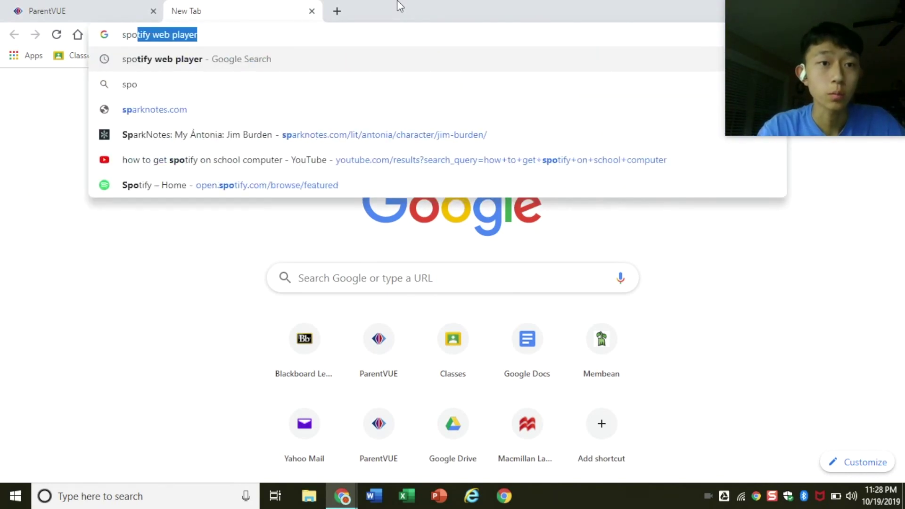
{"action": "key", "text": "Return"}
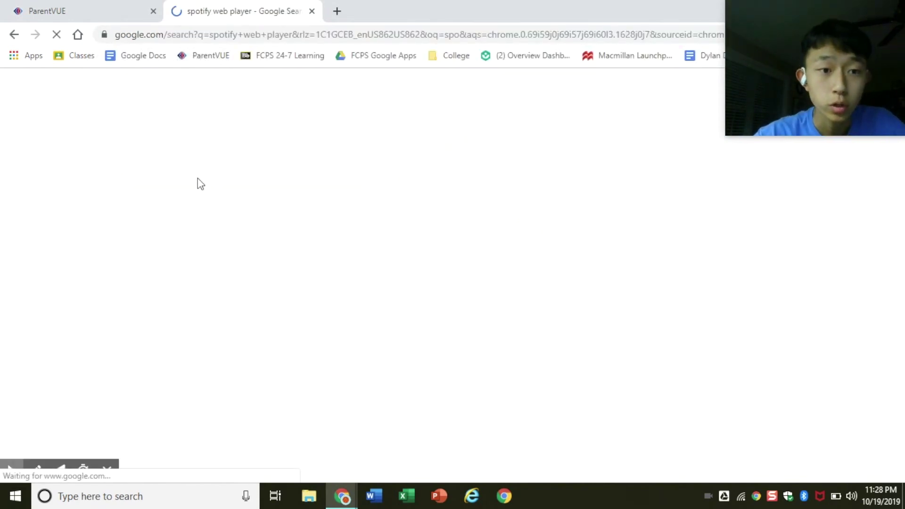
{"action": "left_click_drag", "start_coordinate": [90, 195], "coordinate": [93, 231]}
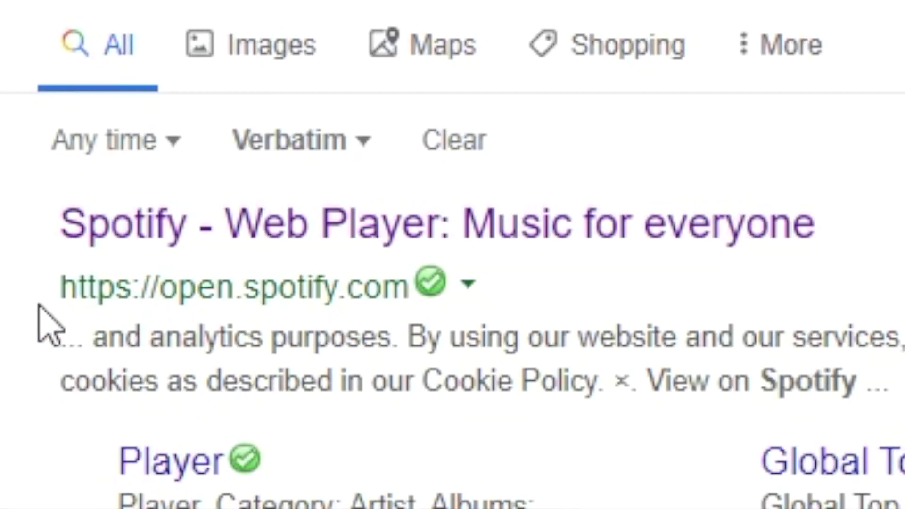
{"action": "left_click_drag", "start_coordinate": [53, 300], "coordinate": [410, 295]}
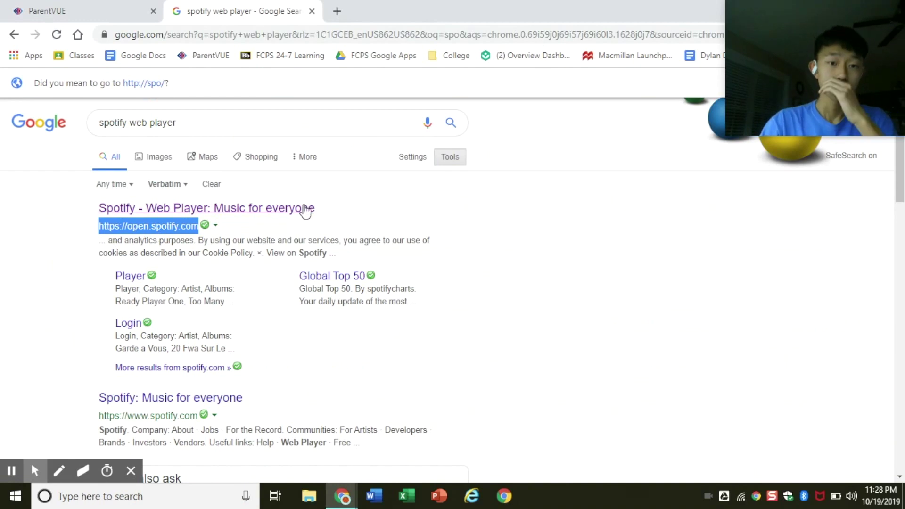
{"action": "left_click", "coordinate": [774, 218]}
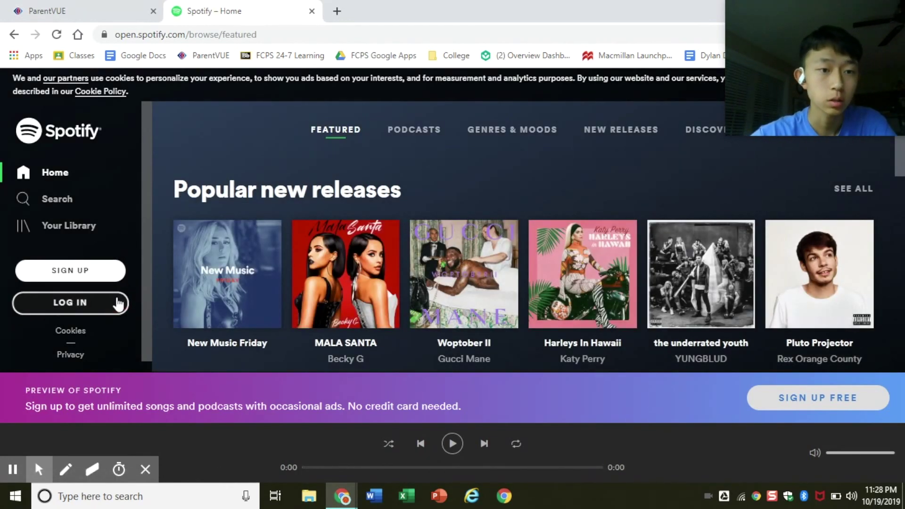
Log in to Spotify Web Player with the account e-mail and password.
{"action": "left_click", "coordinate": [117, 304]}
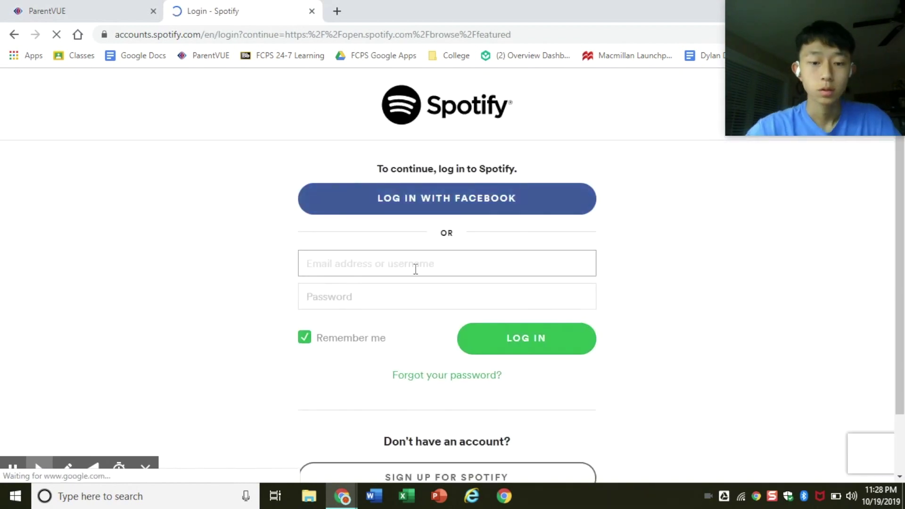
{"action": "left_click", "coordinate": [416, 268]}
{"action": "key", "text": "Tab"}
{"action": "type", "text": "••••"}
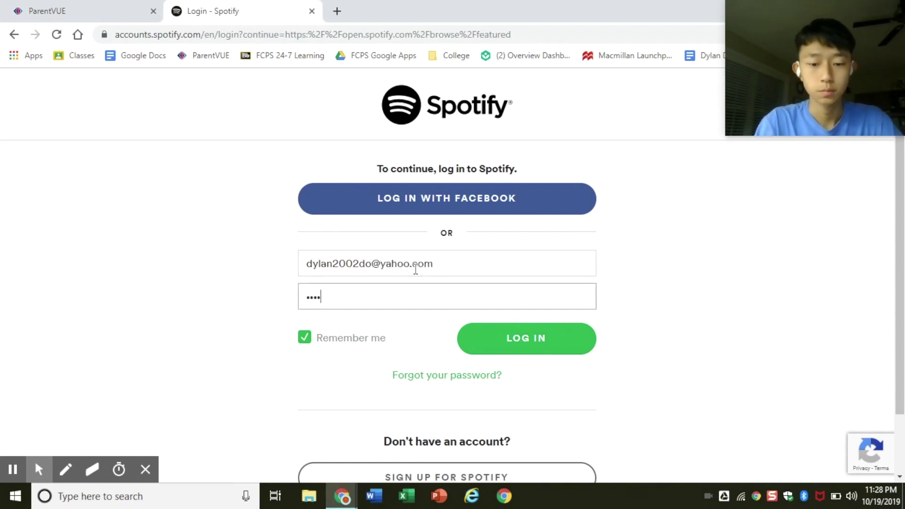
{"action": "type", "text": "•••••••••"}
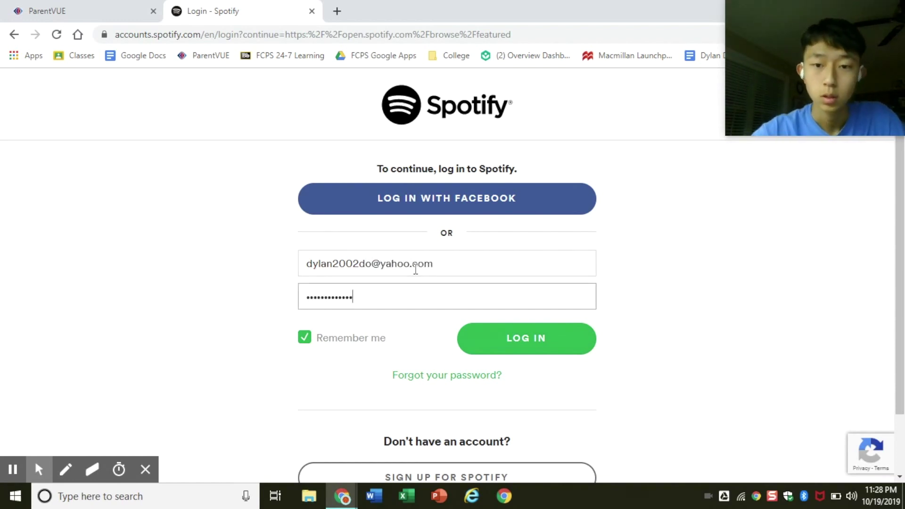
{"action": "left_click", "coordinate": [487, 342]}
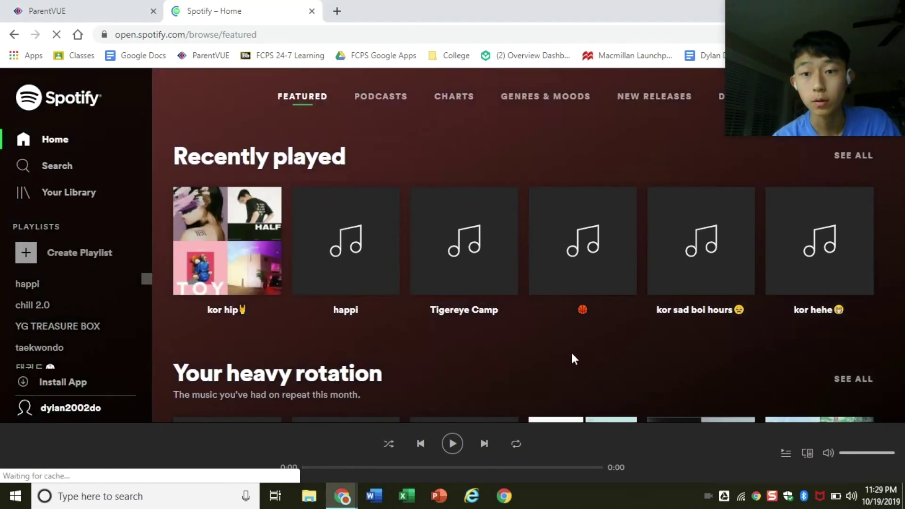
{"action": "mouse_move", "coordinate": [612, 251]}
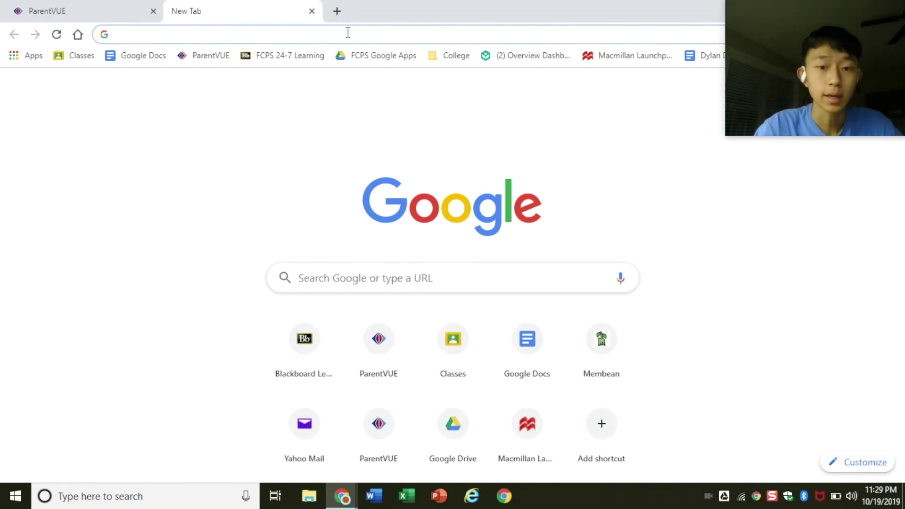
Go to spotify.com and download the Windows installer SpotifySetup.exe.
{"action": "type", "text": "spotif"}
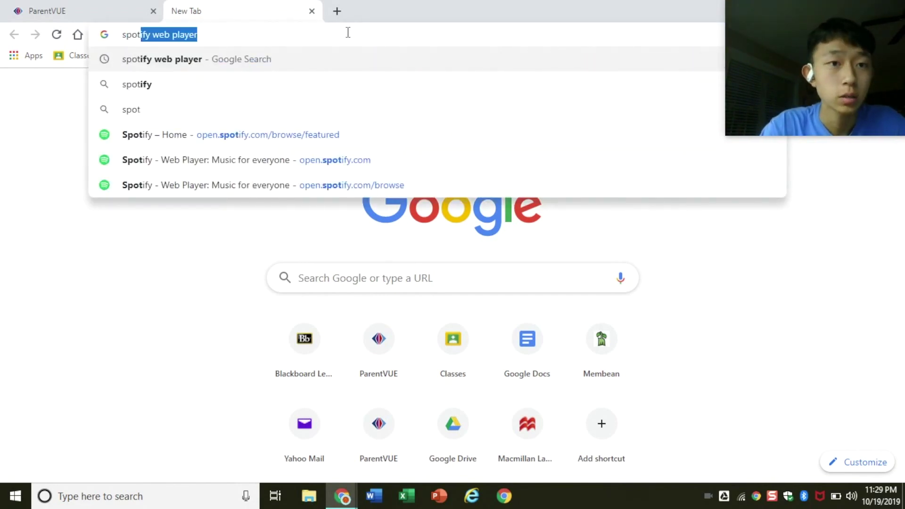
{"action": "type", "text": "y"}
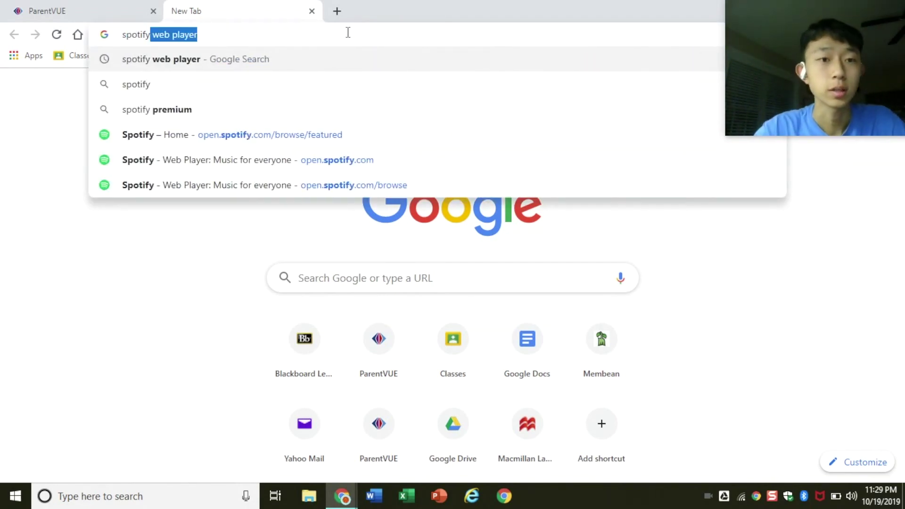
{"action": "type", "text": ".com"}
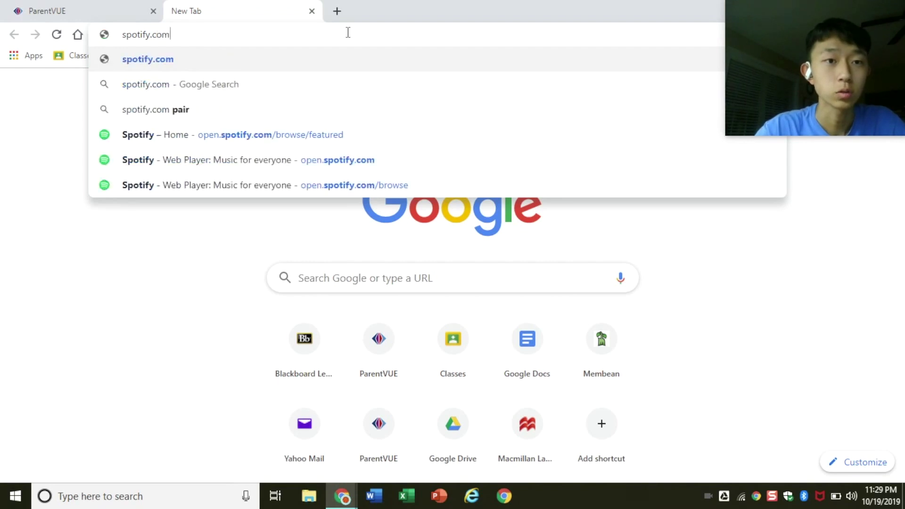
{"action": "key", "text": "Return"}
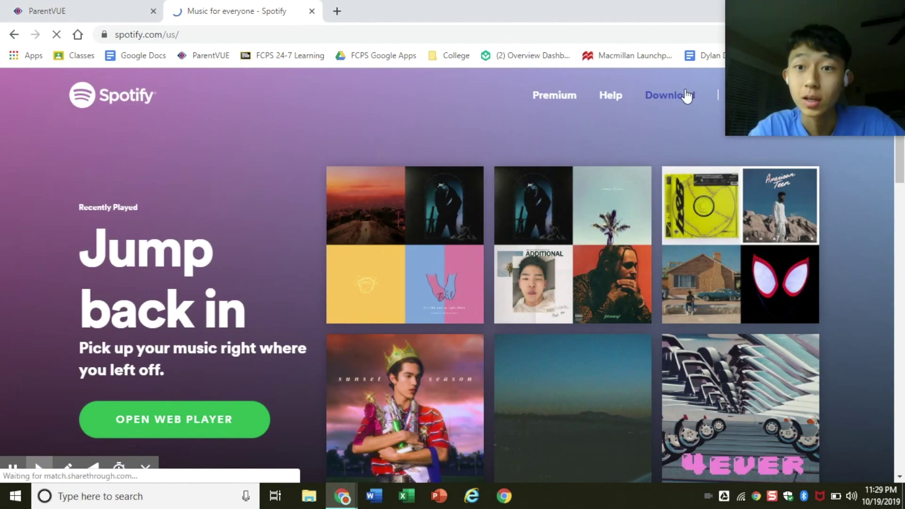
{"action": "left_click", "coordinate": [687, 96]}
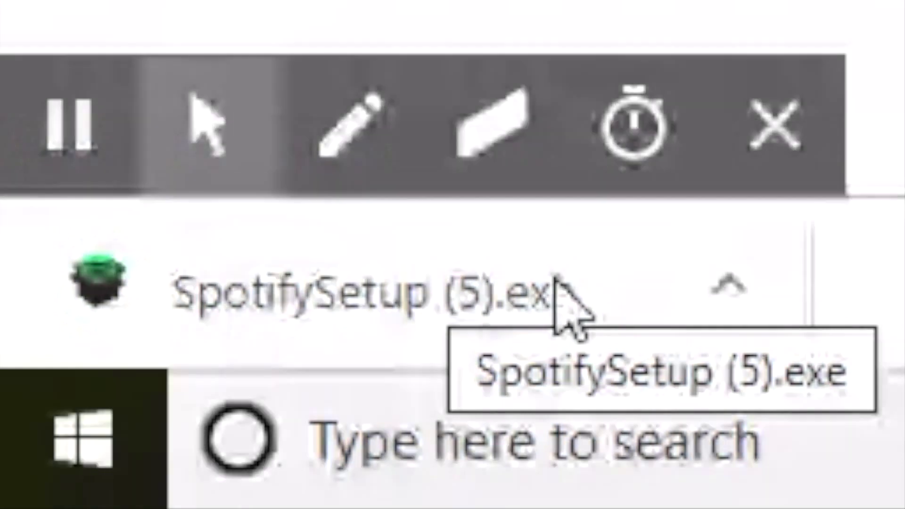
Run SpotifySetup.exe twice, dismiss the error code 13 failures, and close both download tabs.
{"action": "left_click", "coordinate": [556, 283]}
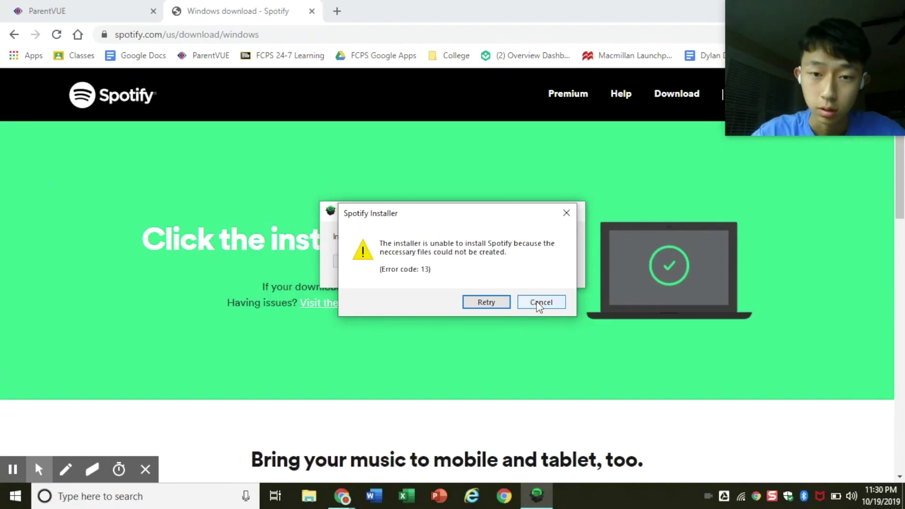
{"action": "left_click", "coordinate": [507, 306]}
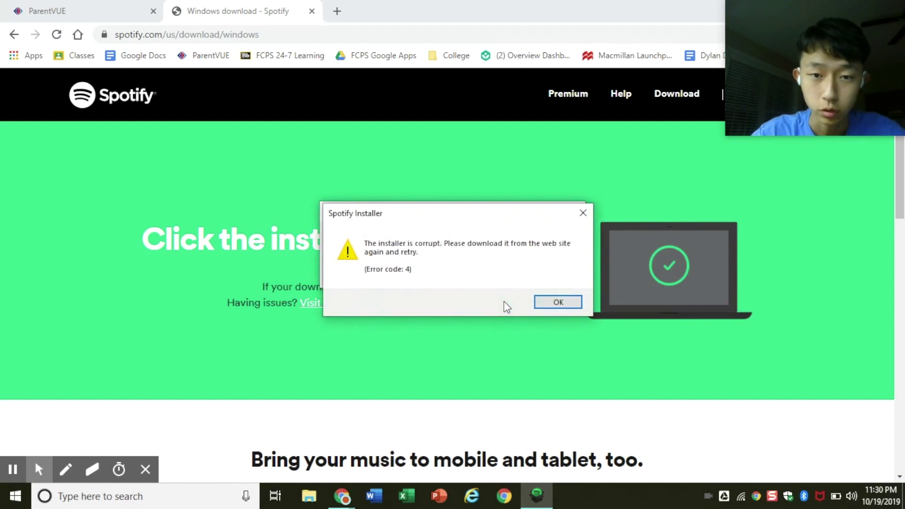
{"action": "left_click", "coordinate": [556, 303]}
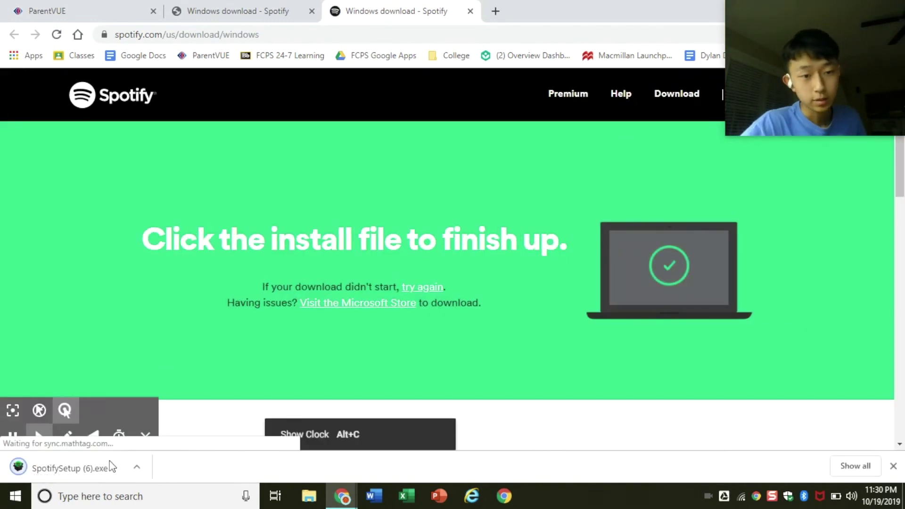
{"action": "left_click", "coordinate": [109, 466]}
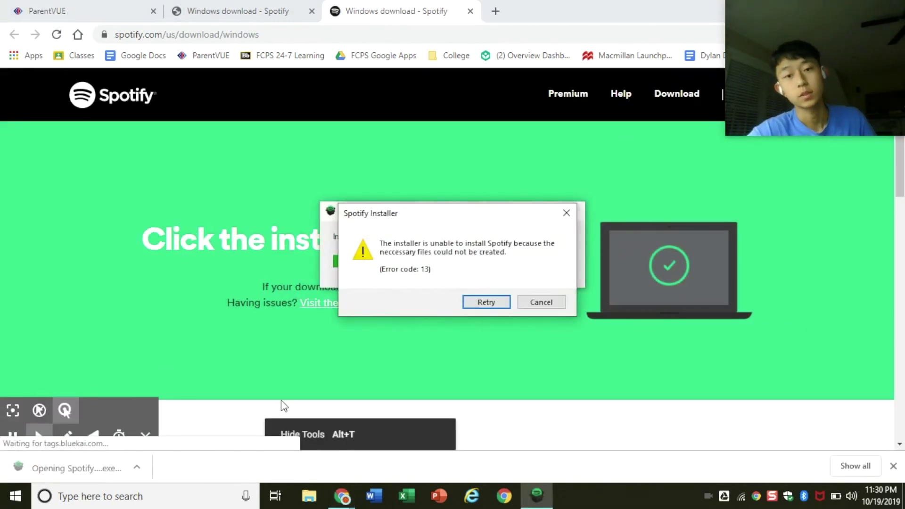
{"action": "left_click", "coordinate": [536, 304]}
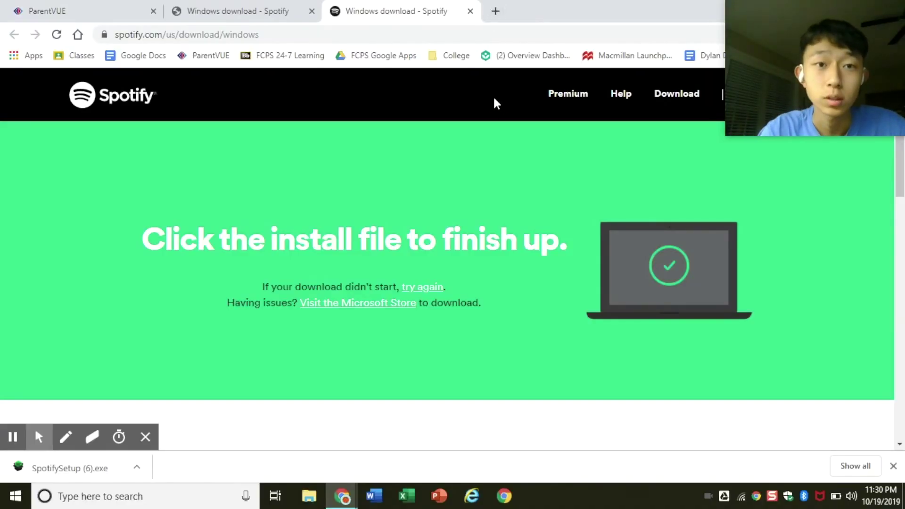
{"action": "key", "text": "ctrl+w"}
{"action": "key", "text": "ctrl+w"}
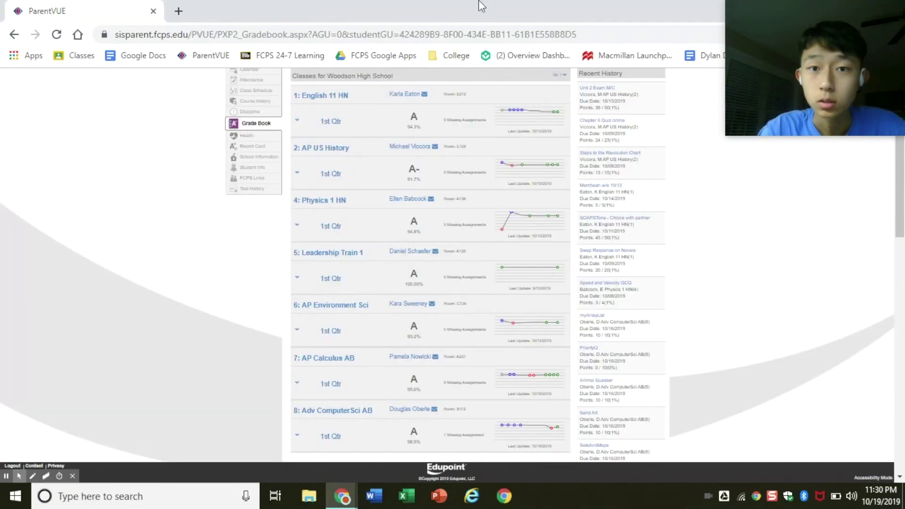
{"action": "key", "text": "ctrl+w"}
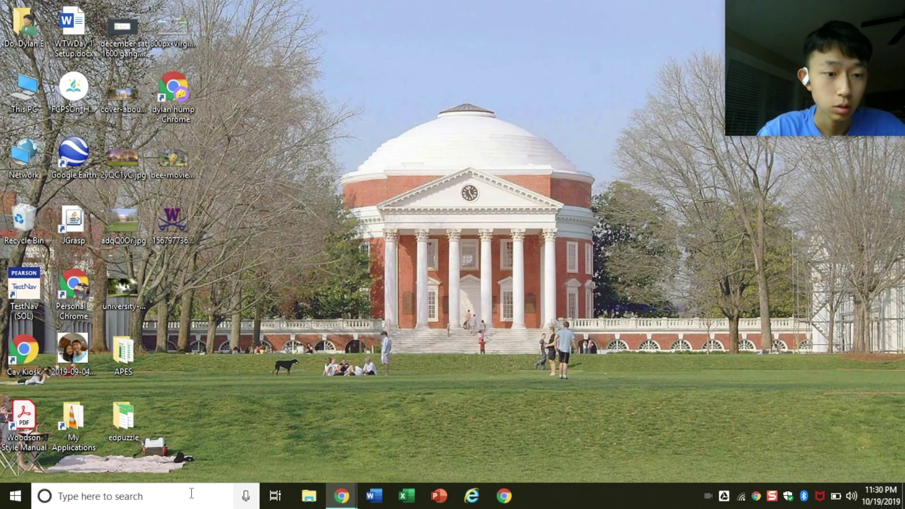
Launch Microsoft Store by searching 'microsoft store' from the taskbar.
{"action": "left_click", "coordinate": [195, 497]}
{"action": "type", "text": "micros"}
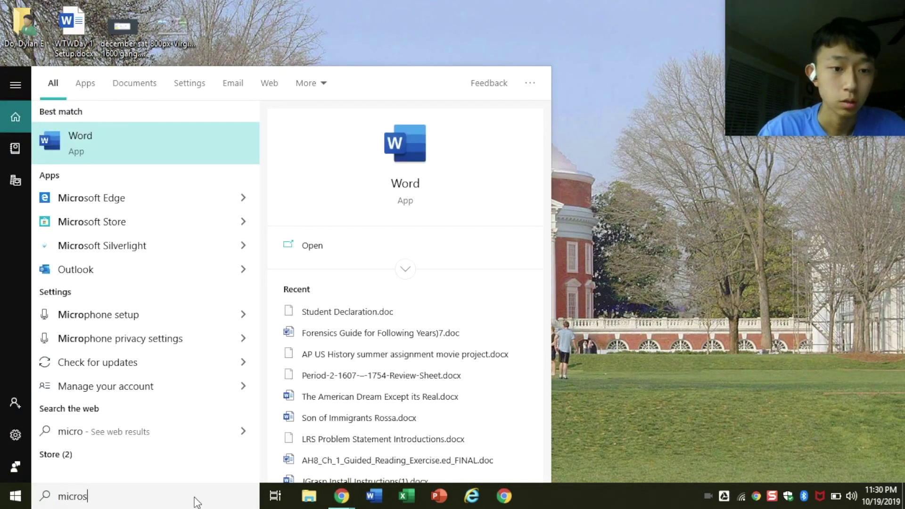
{"action": "type", "text": "oft"}
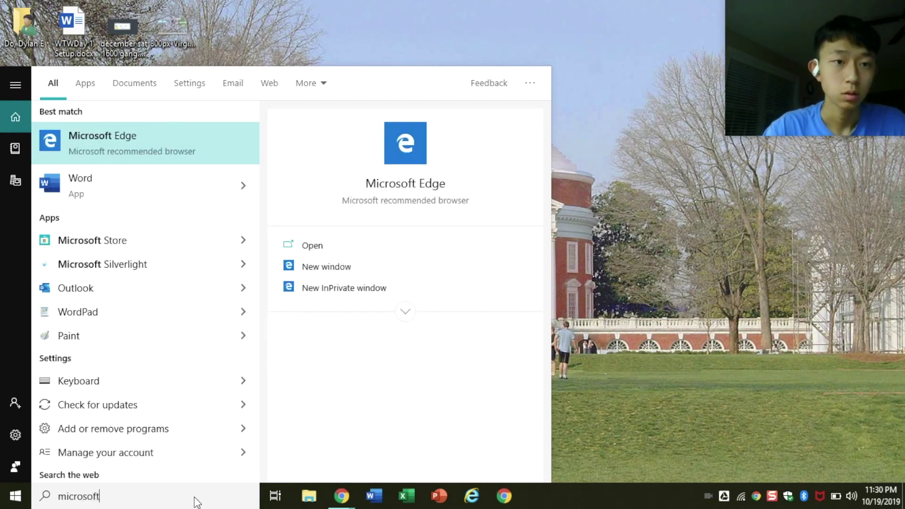
{"action": "type", "text": " store"}
{"action": "key", "text": "Return"}
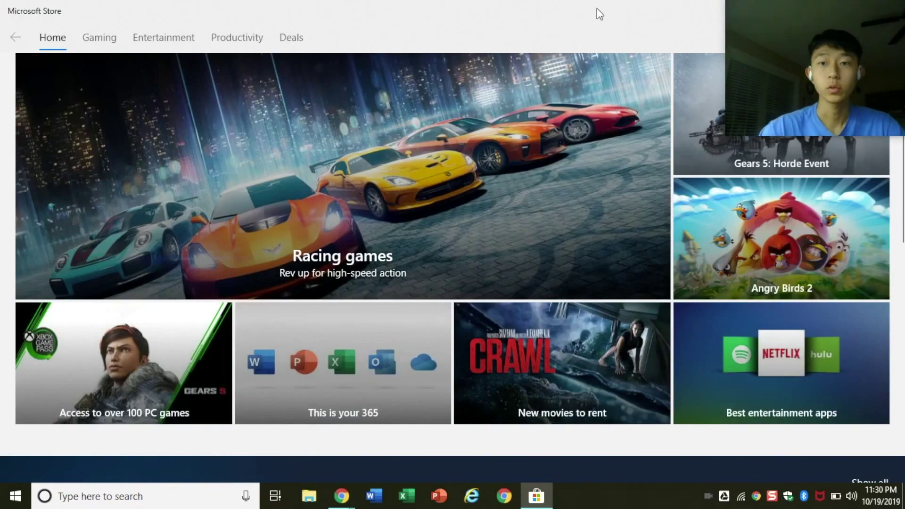
Snap the Store window left, search for 'spotify' and open the Spotify Music page.
{"action": "key", "text": "super+Left"}
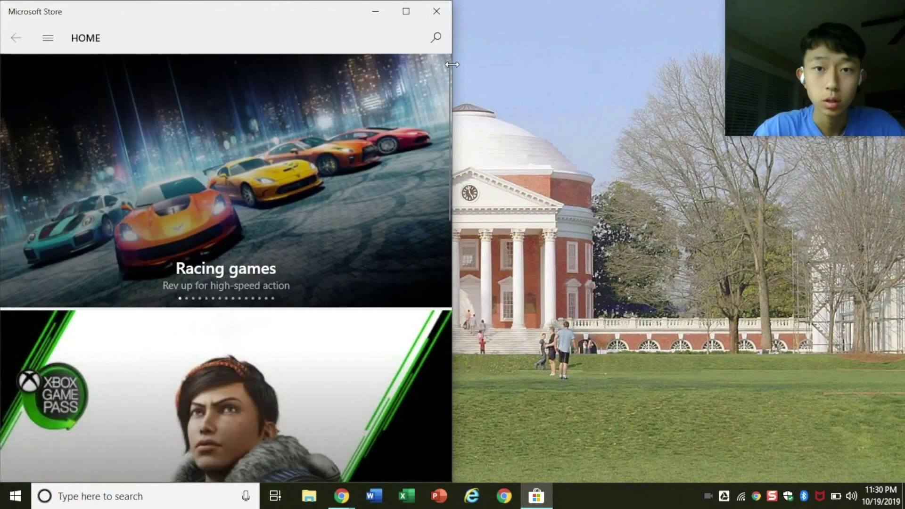
{"action": "left_click", "coordinate": [436, 38]}
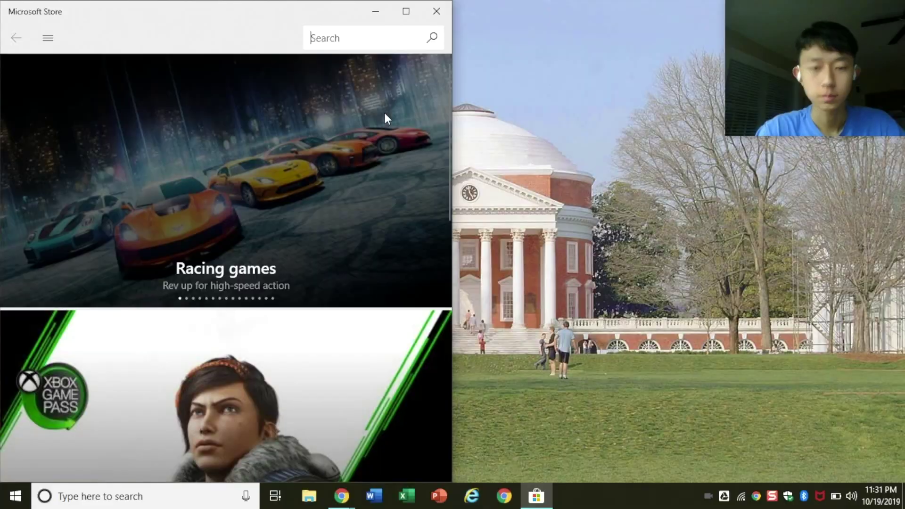
{"action": "type", "text": "spotify"}
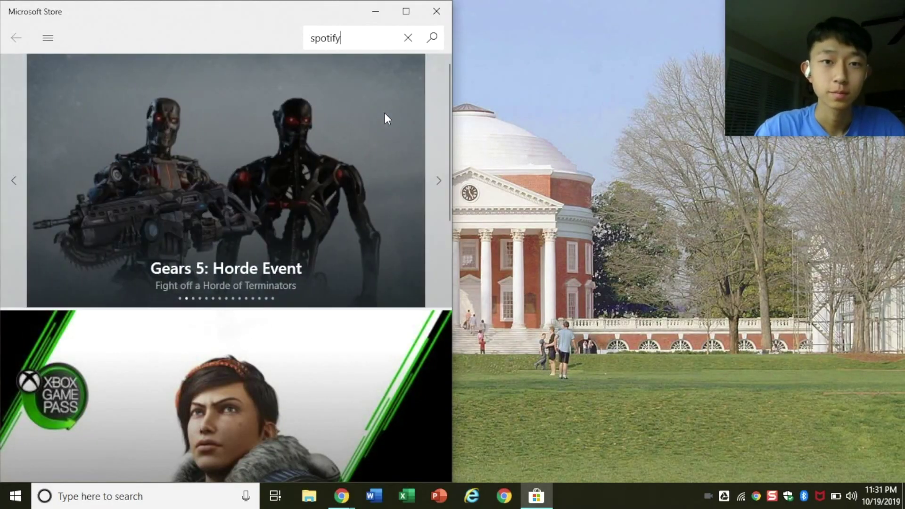
{"action": "key", "text": "Return"}
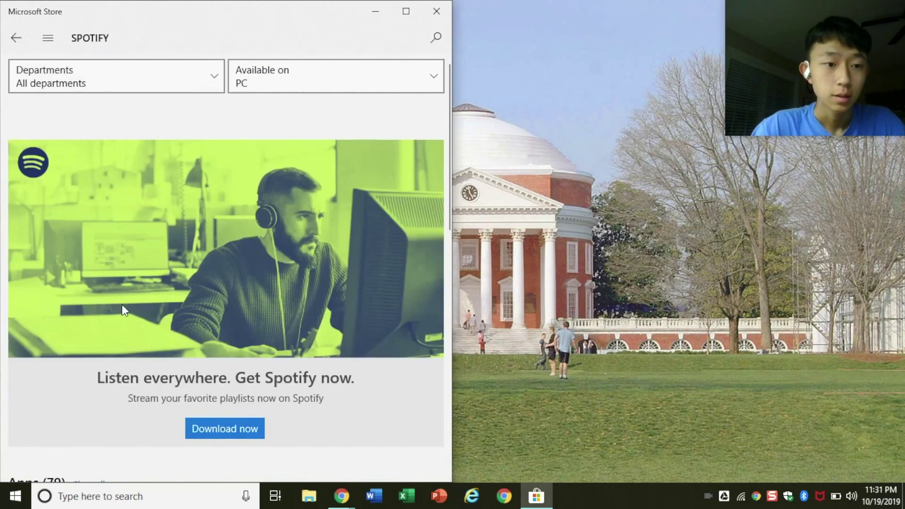
{"action": "scroll", "coordinate": [248, 335], "scroll_direction": "down", "scroll_amount": 4}
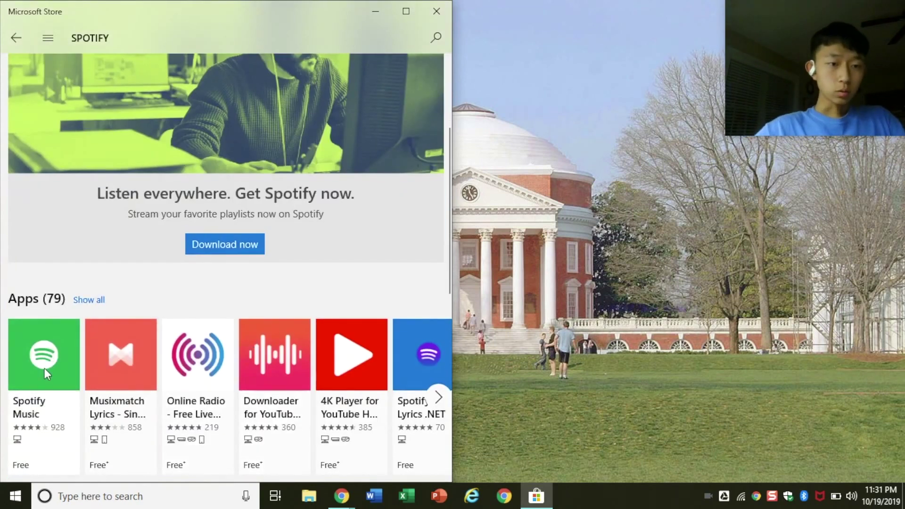
{"action": "scroll", "coordinate": [45, 368], "scroll_direction": "down", "scroll_amount": 2}
{"action": "left_click", "coordinate": [47, 375]}
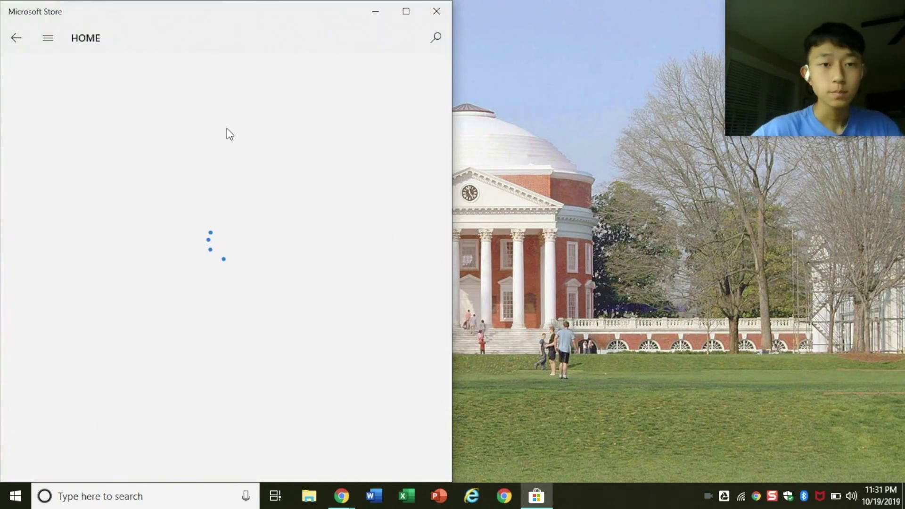
Get and install Spotify Music, enlarging the Store window while it installs.
{"action": "scroll", "coordinate": [249, 334], "scroll_direction": "down", "scroll_amount": 3}
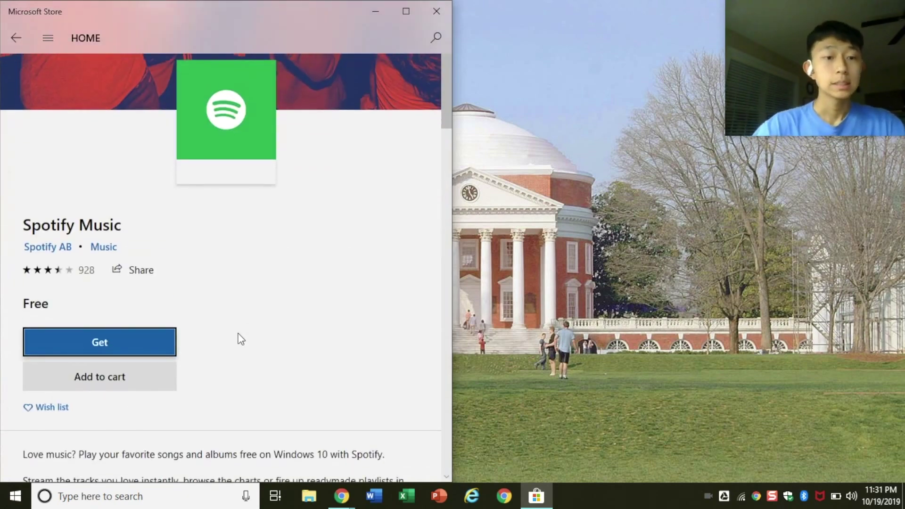
{"action": "left_click", "coordinate": [121, 343]}
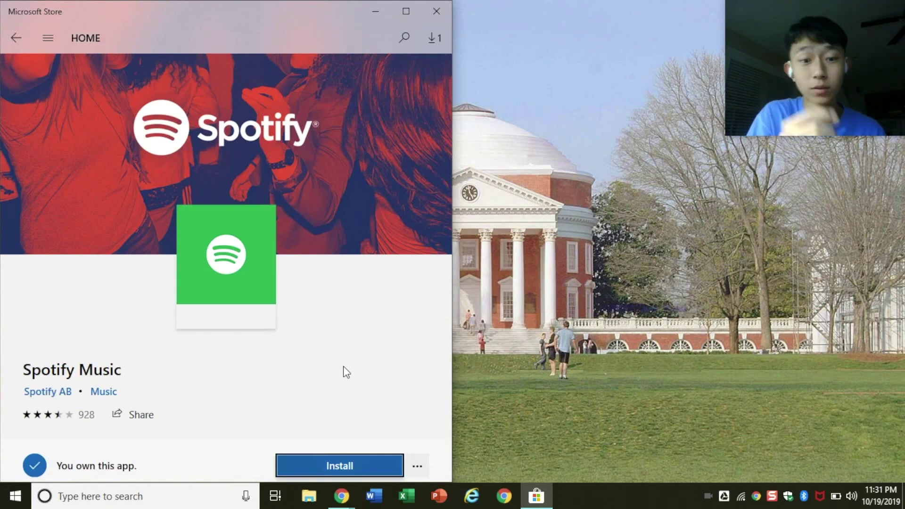
{"action": "scroll", "coordinate": [347, 372], "scroll_direction": "down", "scroll_amount": 2}
{"action": "left_click", "coordinate": [344, 349]}
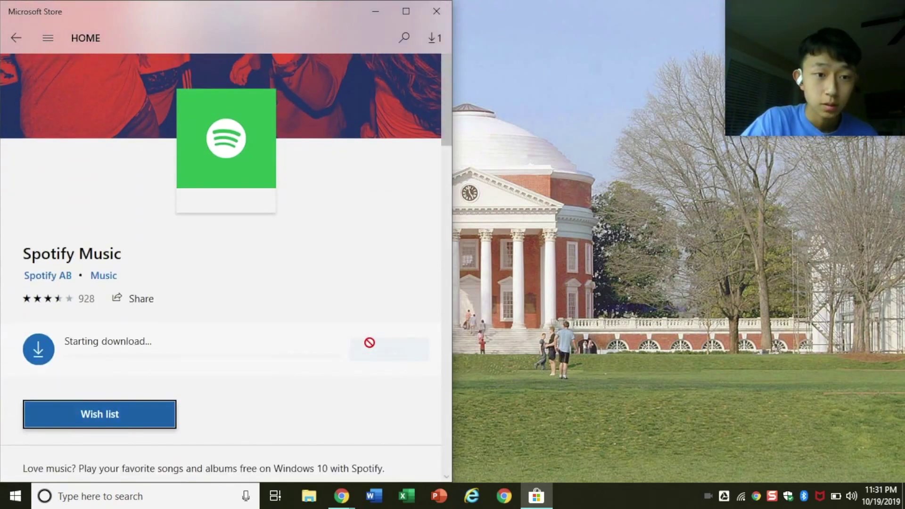
{"action": "key", "text": "super+Down"}
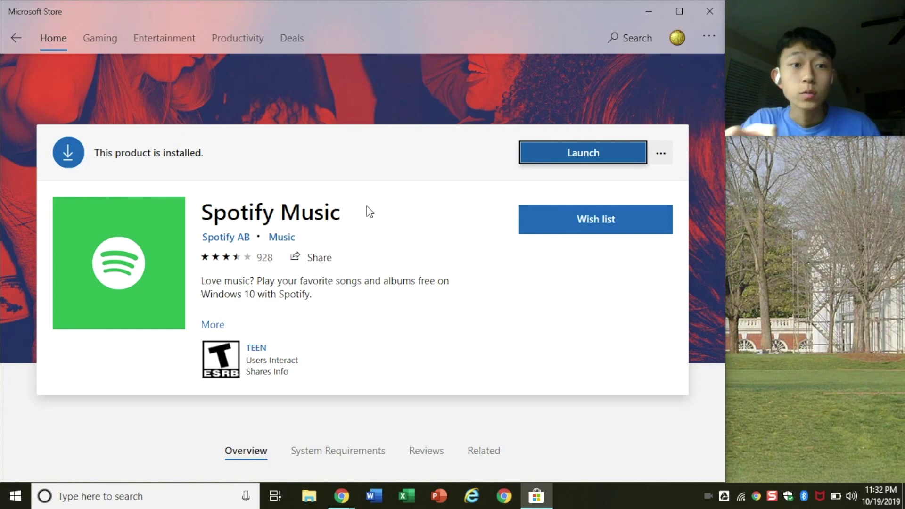
Launch the installed Spotify app and submit the account e-mail and password, getting error 112.
{"action": "left_click", "coordinate": [572, 157]}
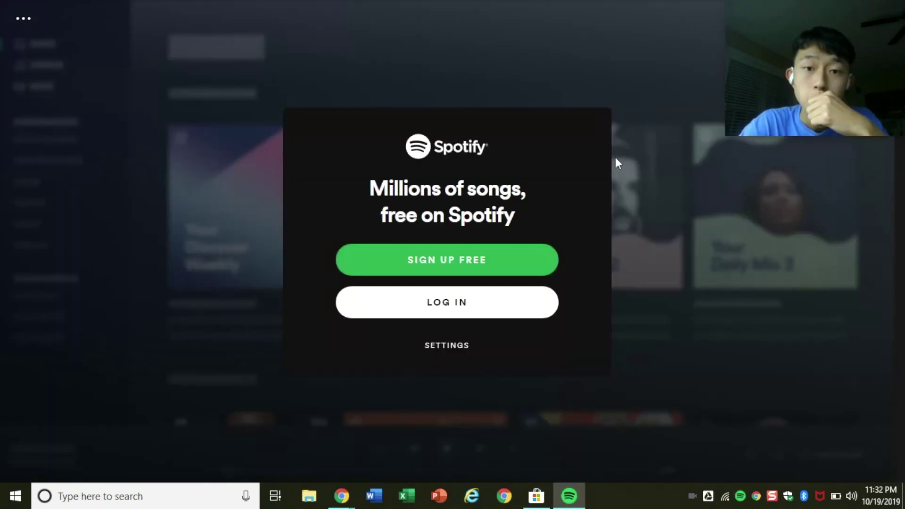
{"action": "left_click", "coordinate": [461, 315]}
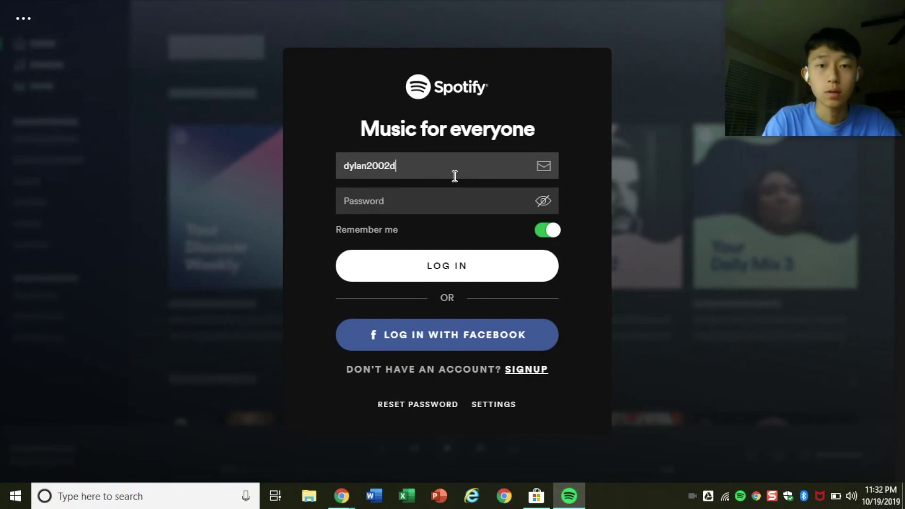
{"action": "type", "text": ".com"}
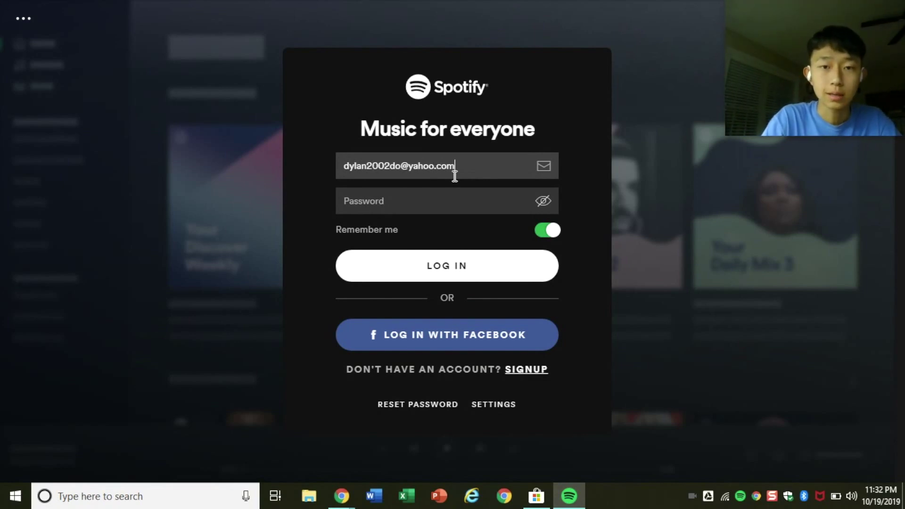
{"action": "key", "text": "Tab"}
{"action": "type", "text": "**************"}
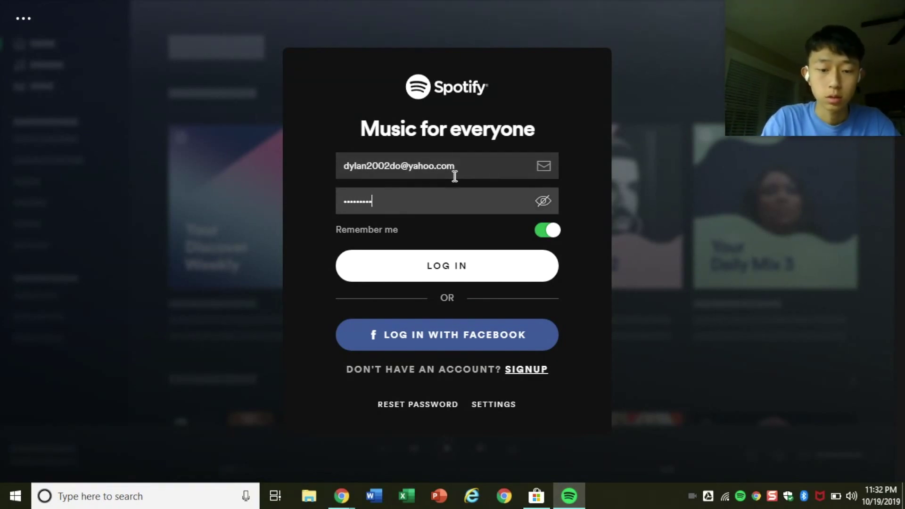
{"action": "key", "text": "Return"}
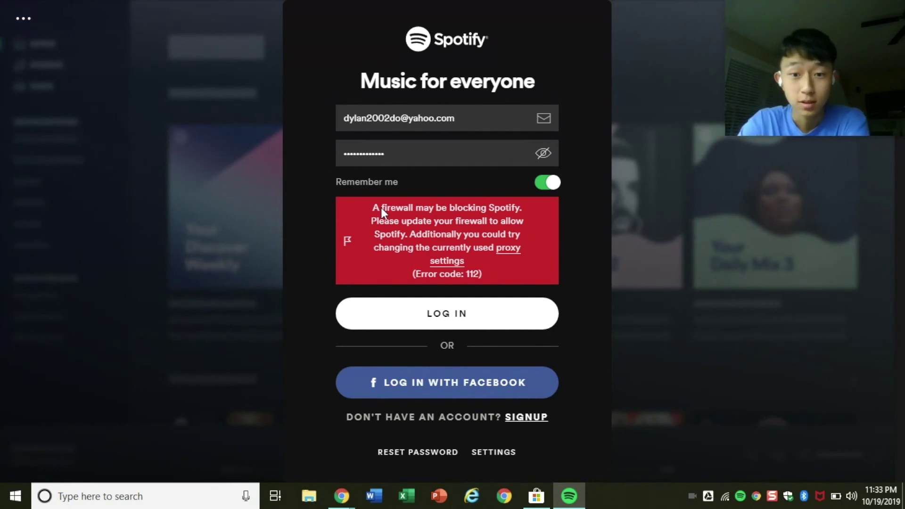
Set Spotify's proxy type to No Proxy and apply it with Update Proxy.
{"action": "left_click", "coordinate": [500, 452]}
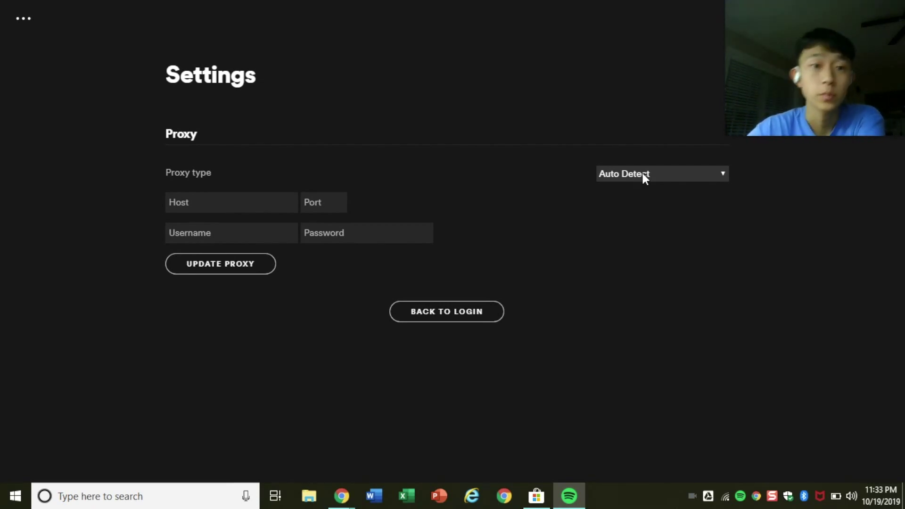
{"action": "left_click", "coordinate": [643, 174]}
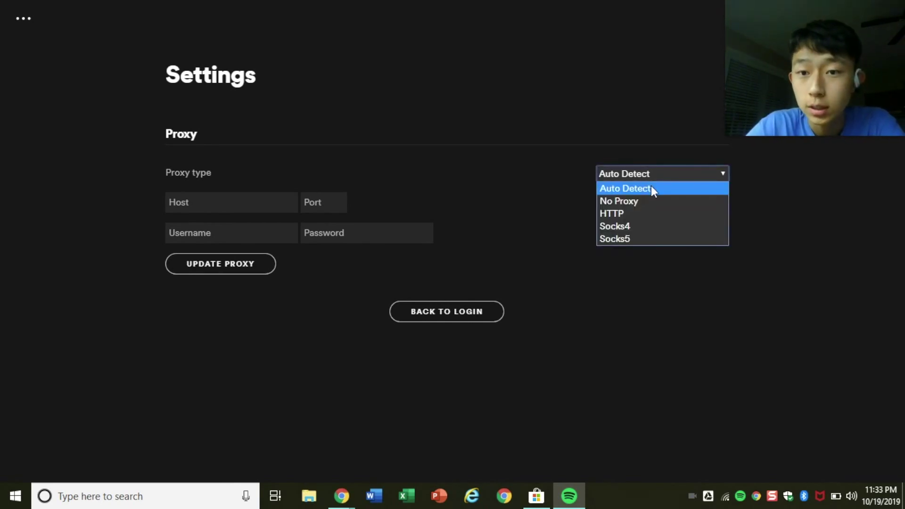
{"action": "left_click", "coordinate": [656, 200]}
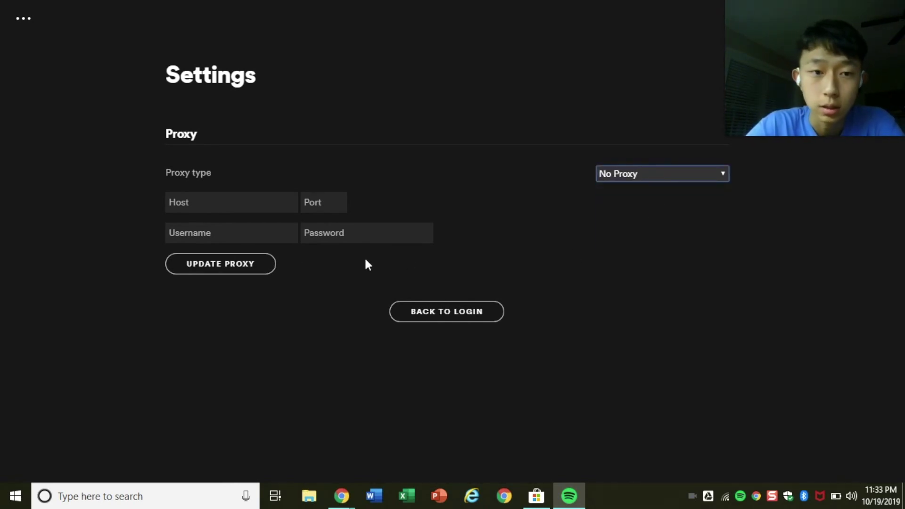
{"action": "left_click", "coordinate": [239, 262]}
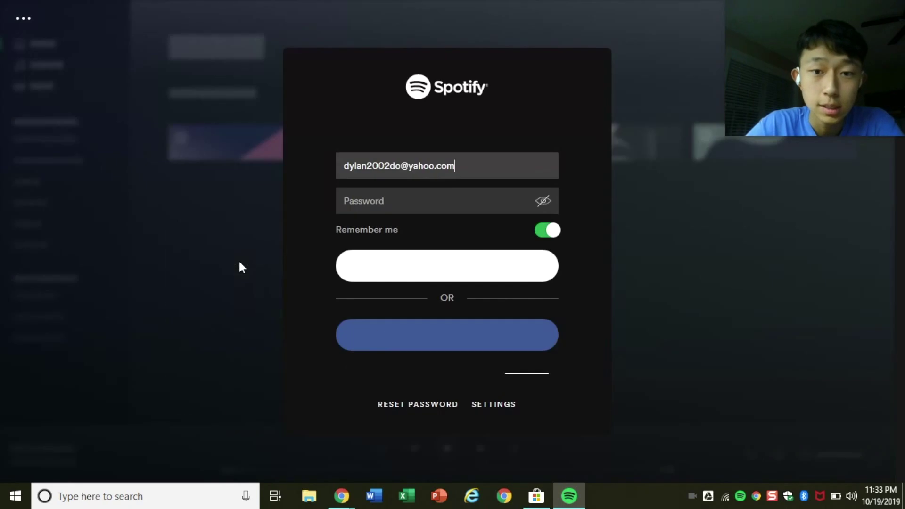
Submit the password, then after the Error code 3 rejection clear, retype and resubmit it.
{"action": "left_click", "coordinate": [450, 210]}
{"action": "type", "text": "••••••••"}
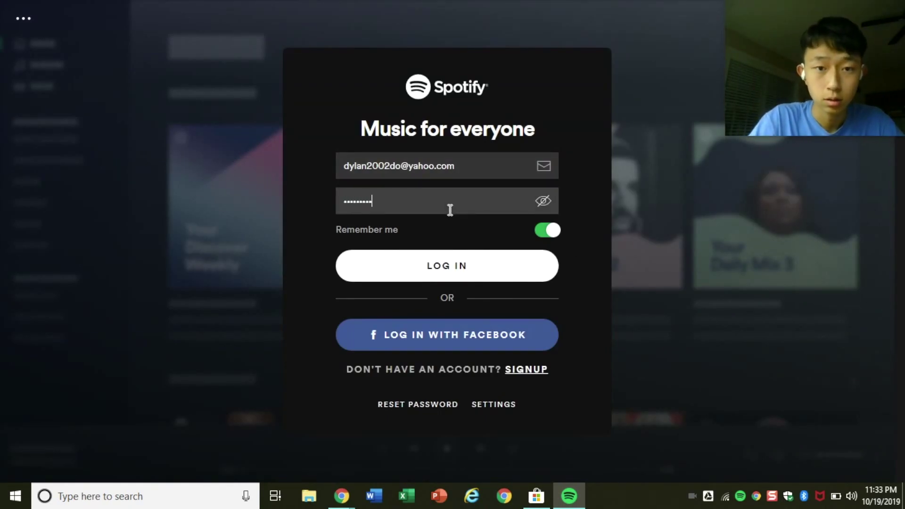
{"action": "type", "text": "••••••"}
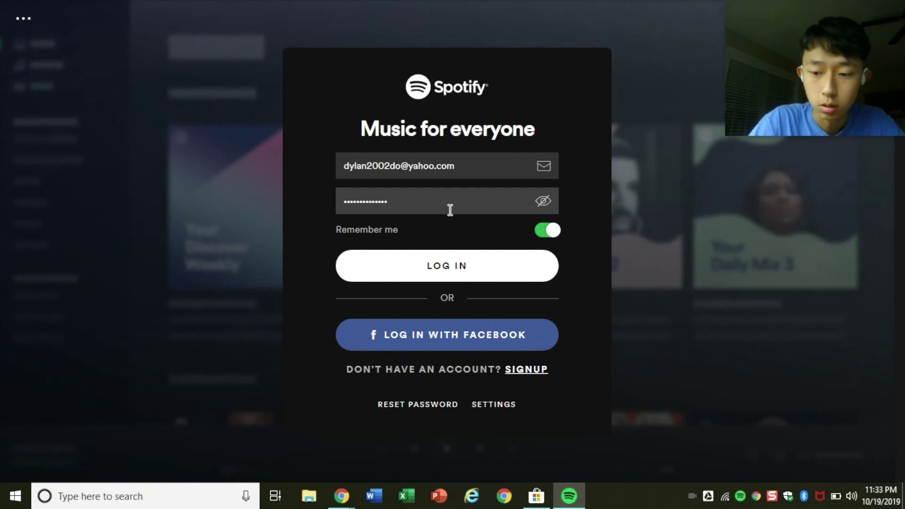
{"action": "key", "text": "Return"}
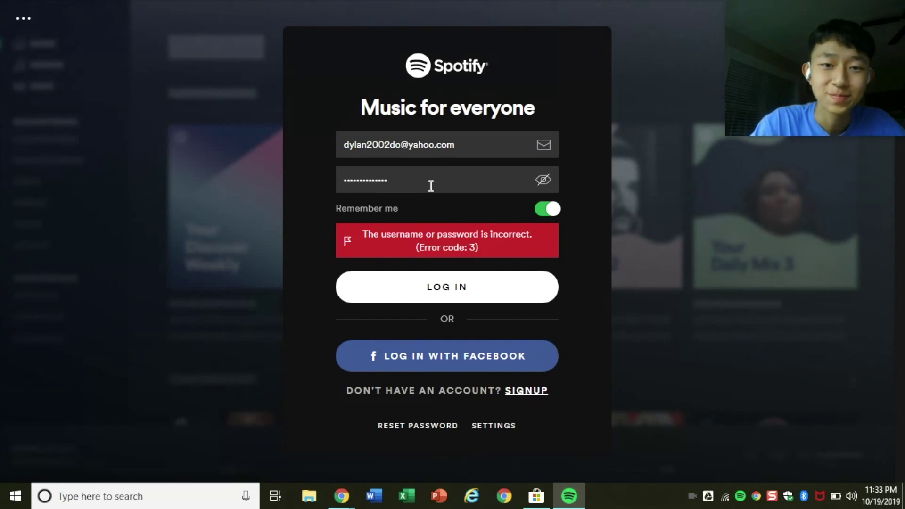
{"action": "double_click", "coordinate": [431, 186]}
{"action": "key", "text": "BackSpace"}
{"action": "type", "text": "•••••••••••"}
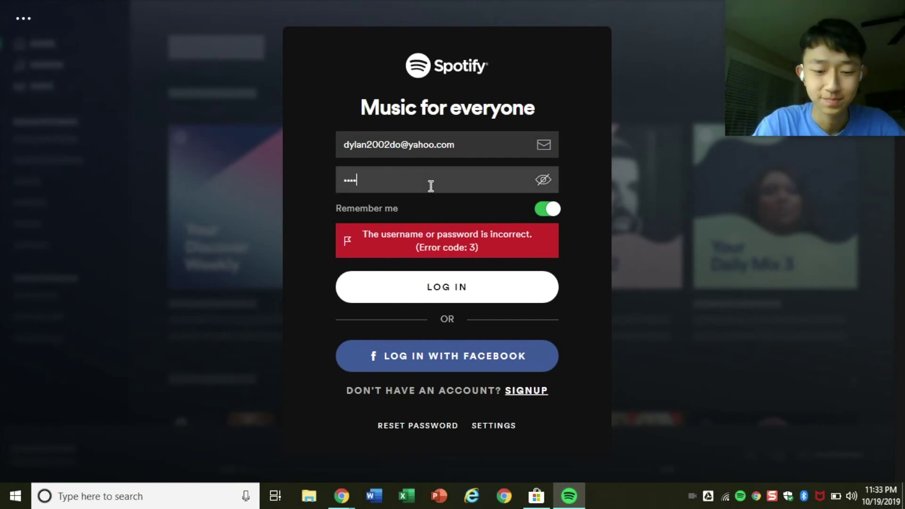
{"action": "type", "text": "••"}
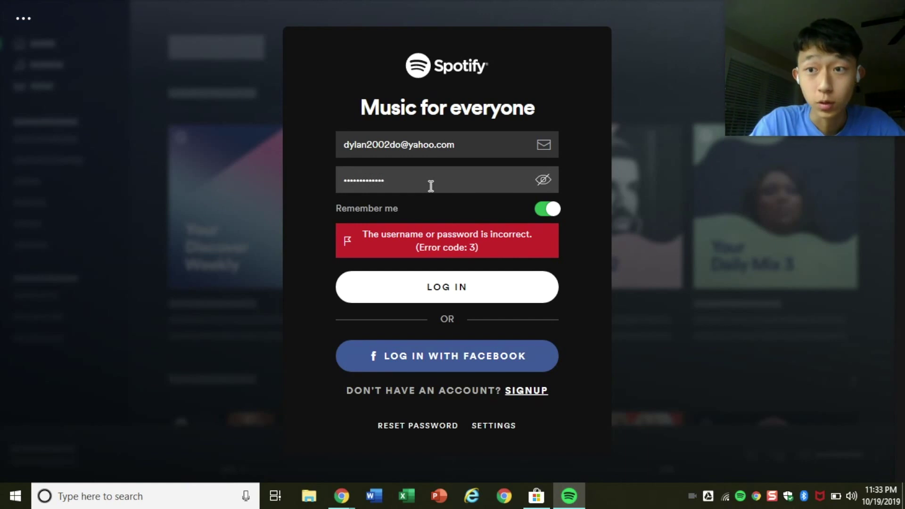
{"action": "key", "text": "Return"}
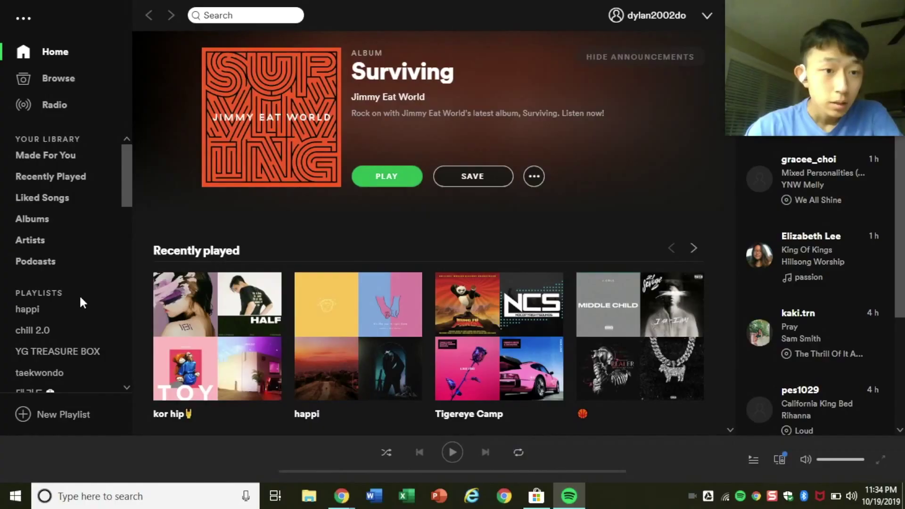
Scroll through the sidebar playlists and the signed-in Home page recommendations.
{"action": "scroll", "coordinate": [80, 298], "scroll_direction": "down", "scroll_amount": 15}
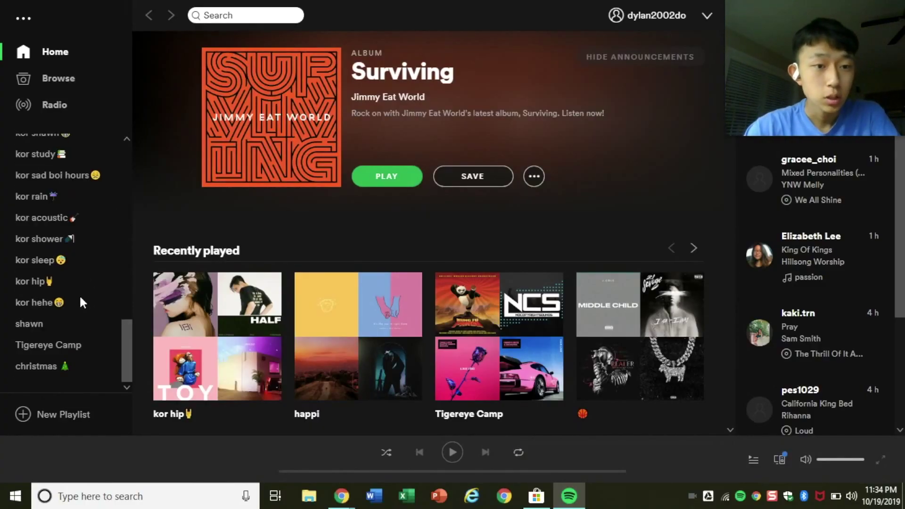
{"action": "scroll", "coordinate": [80, 299], "scroll_direction": "up", "scroll_amount": 15}
{"action": "scroll", "coordinate": [425, 321], "scroll_direction": "down", "scroll_amount": 15}
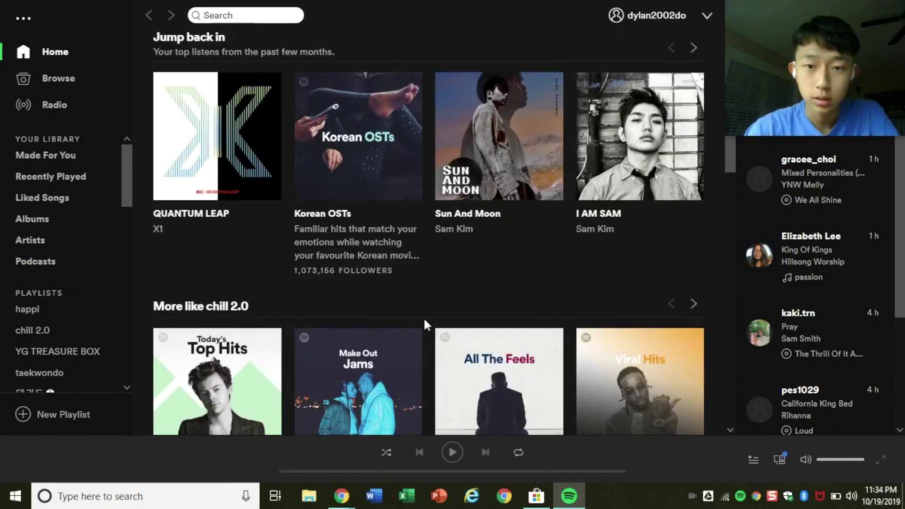
{"action": "scroll", "coordinate": [424, 317], "scroll_direction": "down", "scroll_amount": 15}
{"action": "scroll", "coordinate": [423, 317], "scroll_direction": "up", "scroll_amount": 6}
{"action": "scroll", "coordinate": [424, 317], "scroll_direction": "up", "scroll_amount": 10}
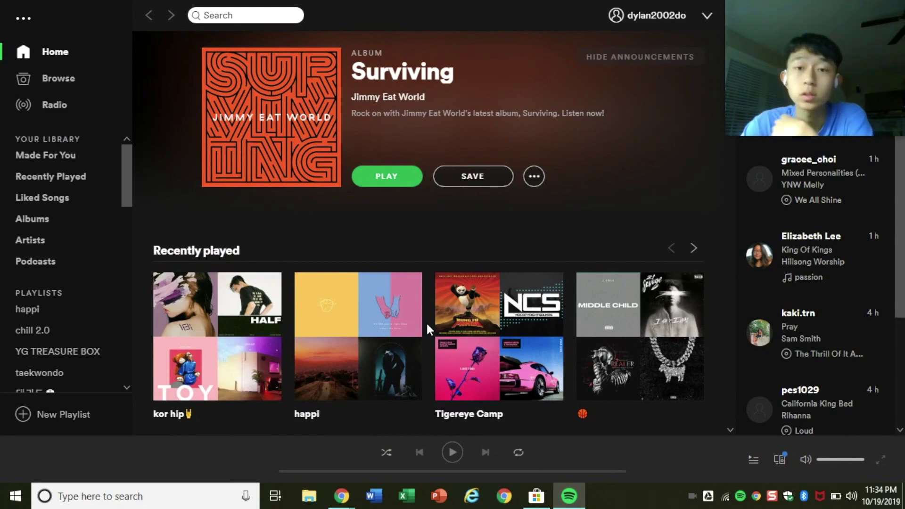
{"action": "scroll", "coordinate": [427, 326], "scroll_direction": "down", "scroll_amount": 20}
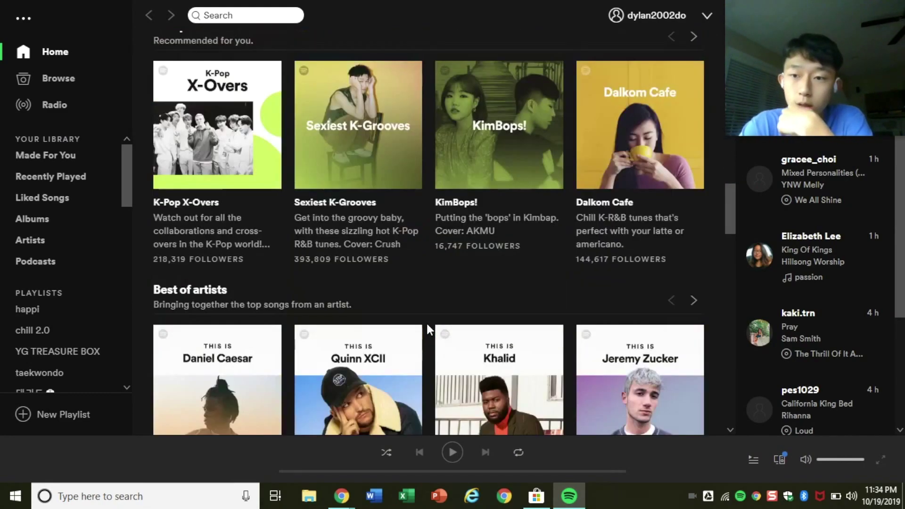